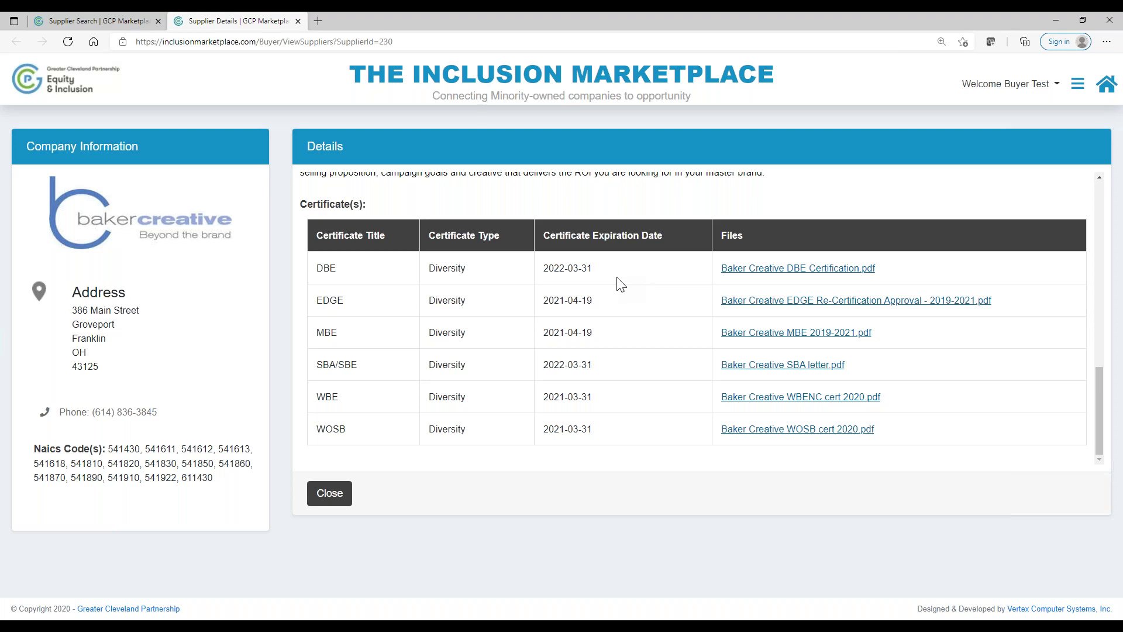
# Review the Baker Creative supplier details, close them, and look over the supplier results for marketing
pyautogui.moveTo(1100, 415); pyautogui.dragTo(1088, 227)
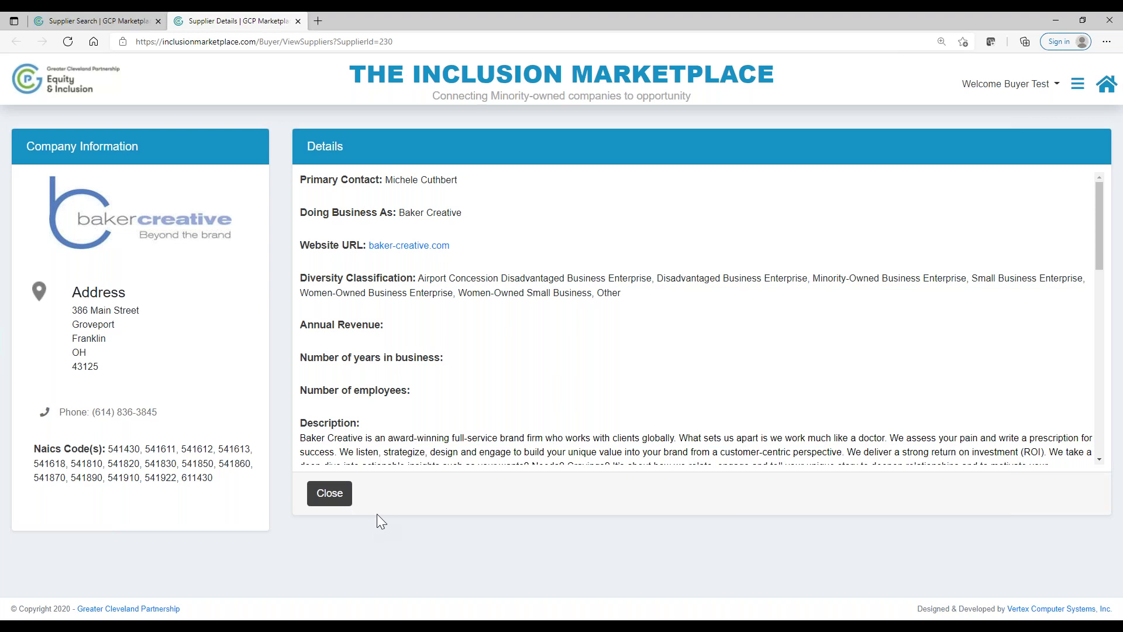
pyautogui.click(325, 498)
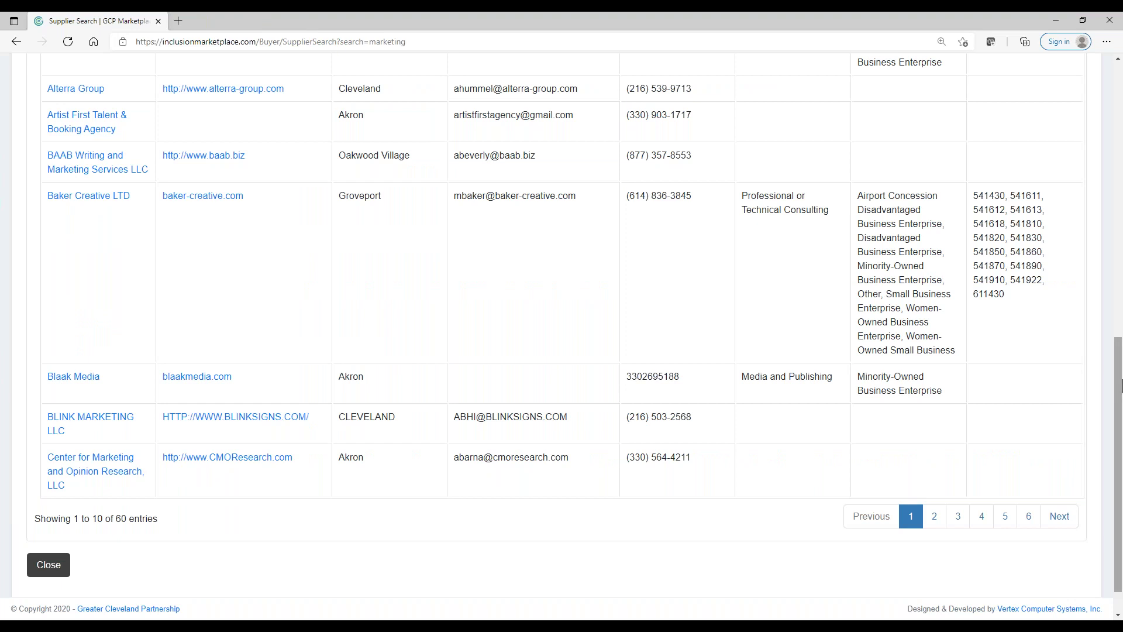
pyautogui.scroll(-1, 1120, 386)
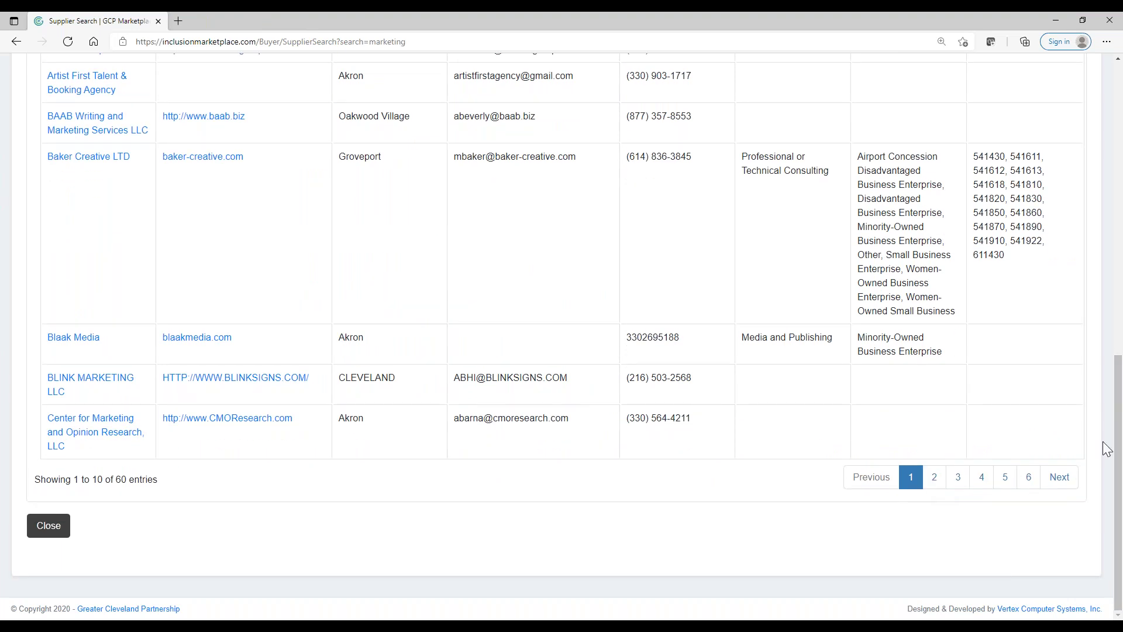
pyautogui.moveTo(1113, 431); pyautogui.dragTo(1120, 151)
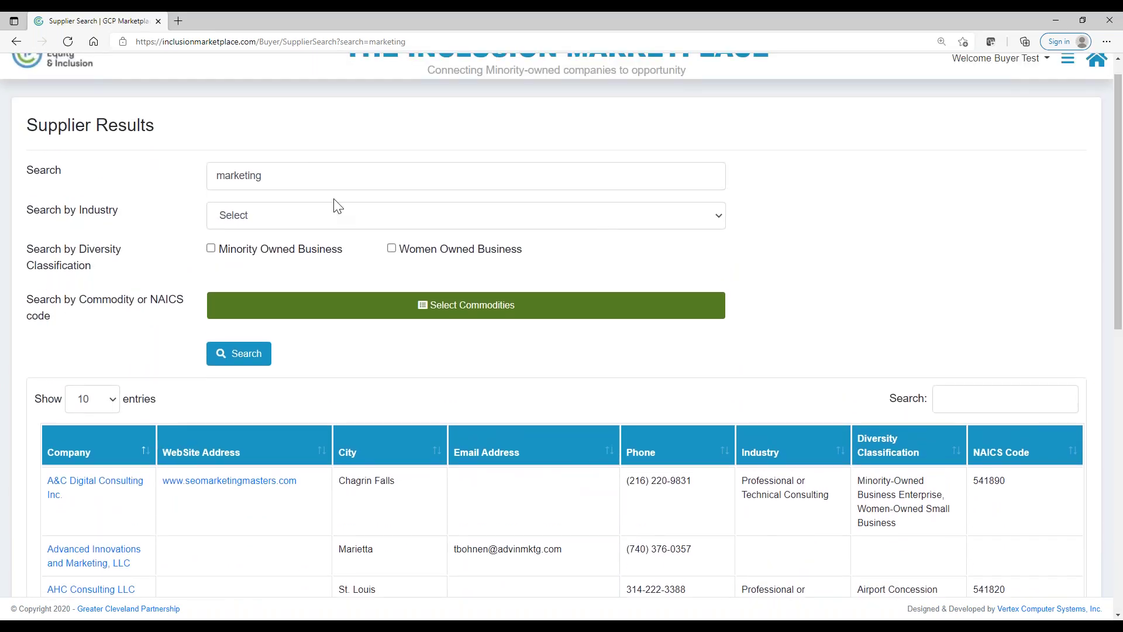
pyautogui.scroll(1, 1118, 176)
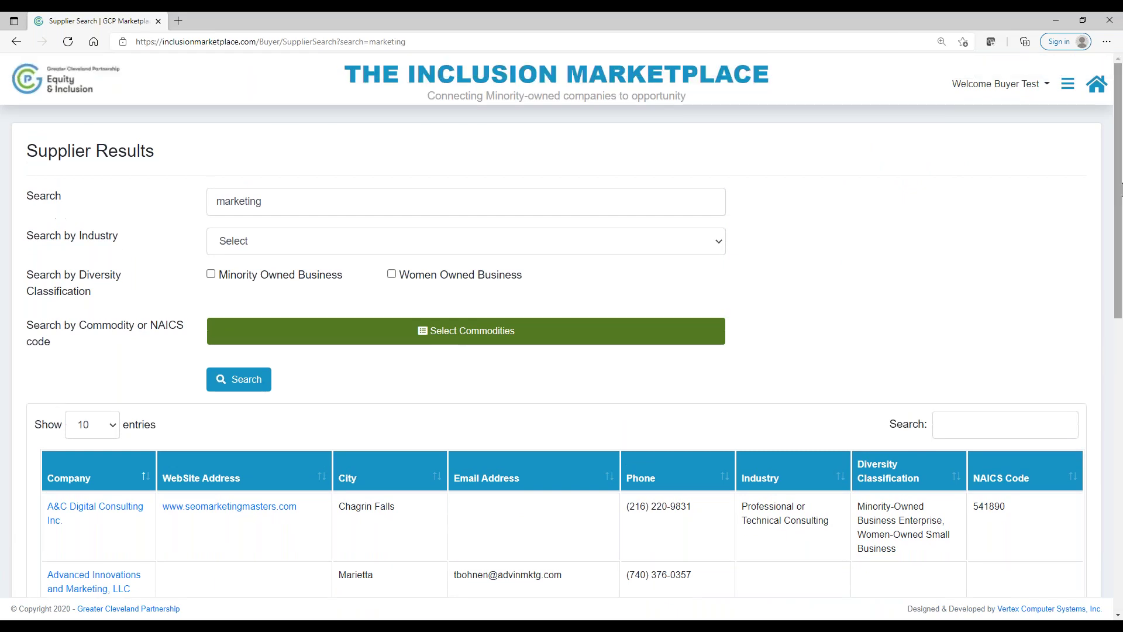
# Return to the buyer dashboard and clear the keyword from the supplier search
pyautogui.click(15, 42)
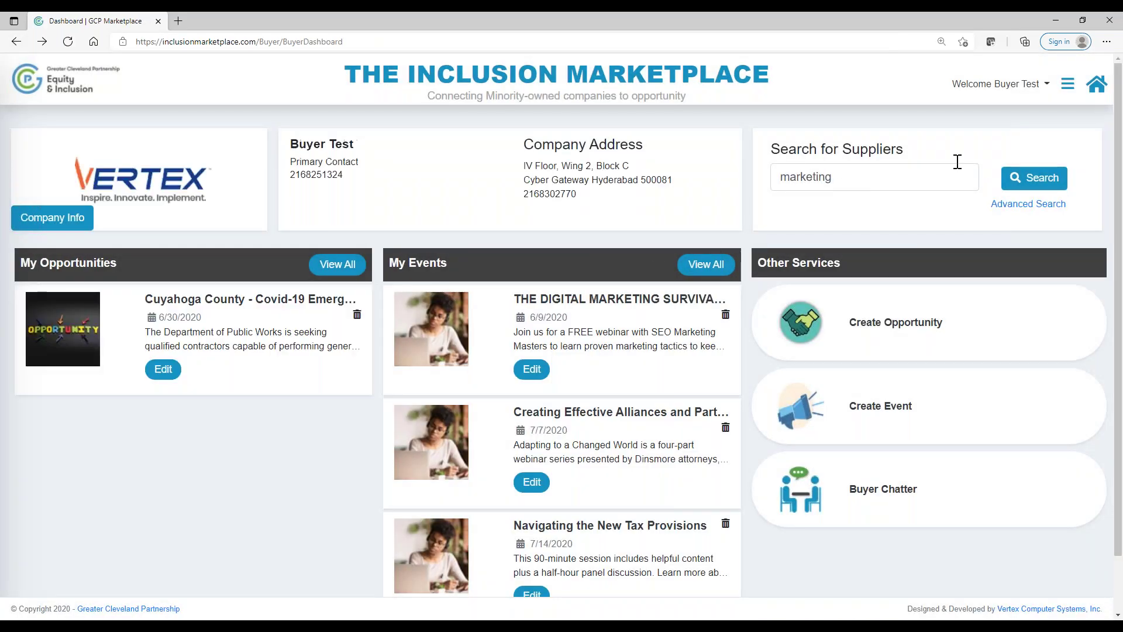
pyautogui.moveTo(842, 176); pyautogui.dragTo(755, 168)
pyautogui.press('BackSpace')
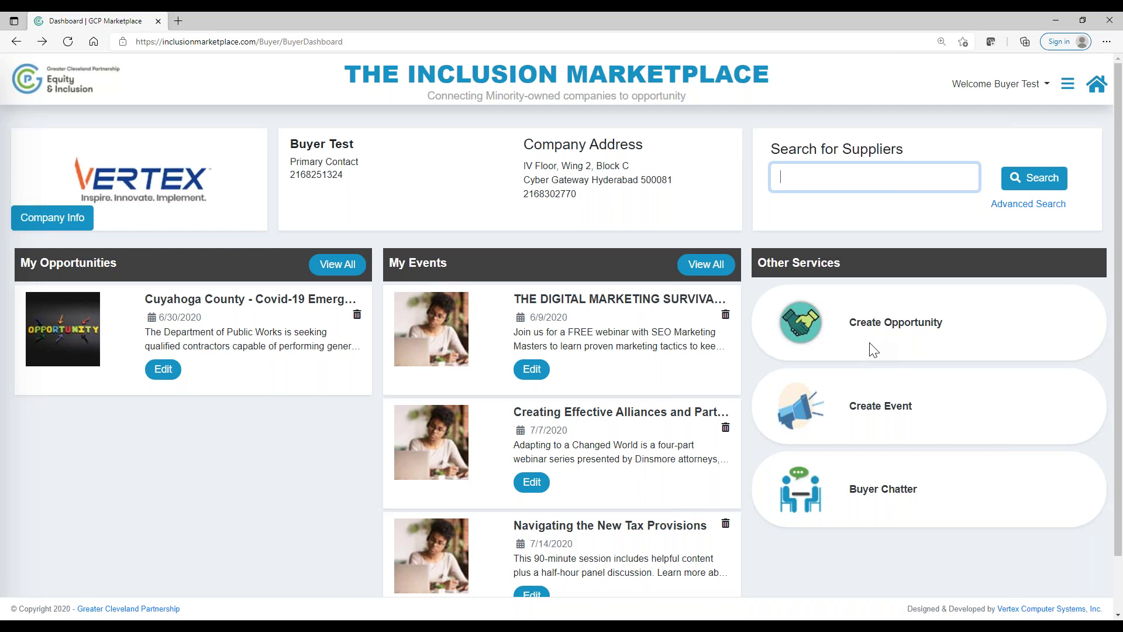
# Open a new opportunity posting and examine its type options, title, due date calendar and description fields
pyautogui.click(895, 323)
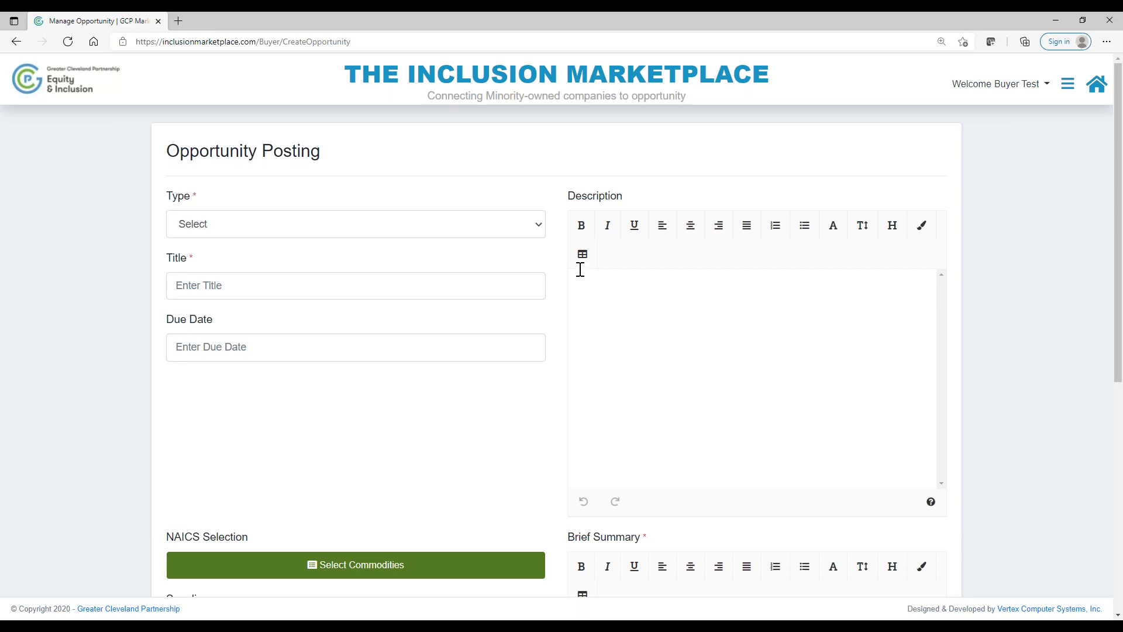
pyautogui.click(541, 228)
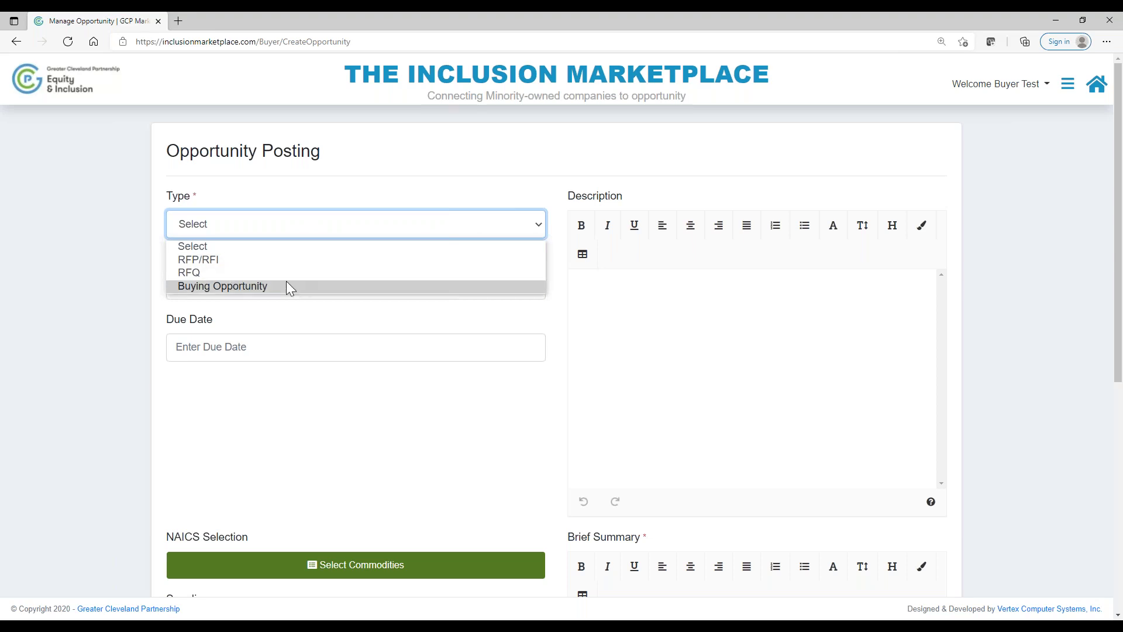
pyautogui.click(331, 192)
pyautogui.click(219, 289)
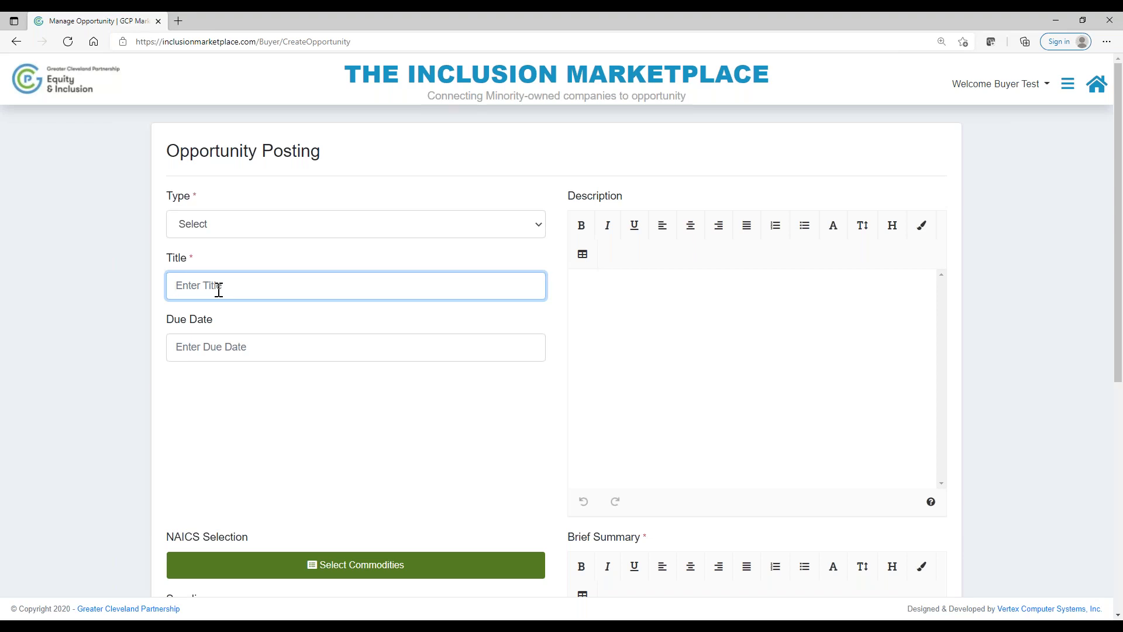
pyautogui.click(226, 348)
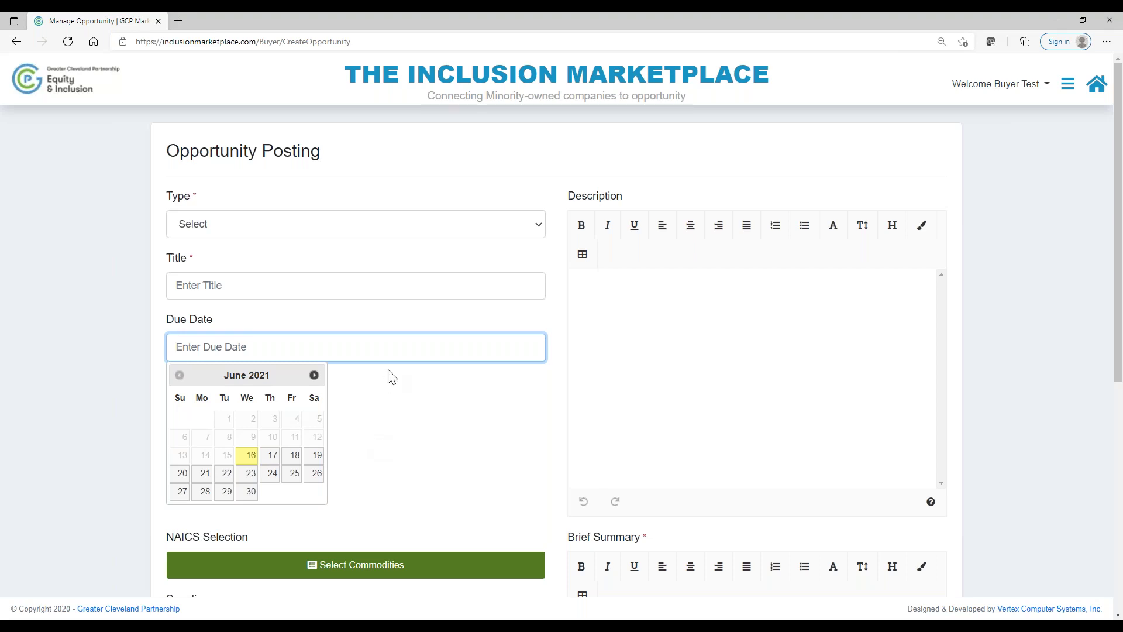
pyautogui.click(402, 413)
pyautogui.click(633, 302)
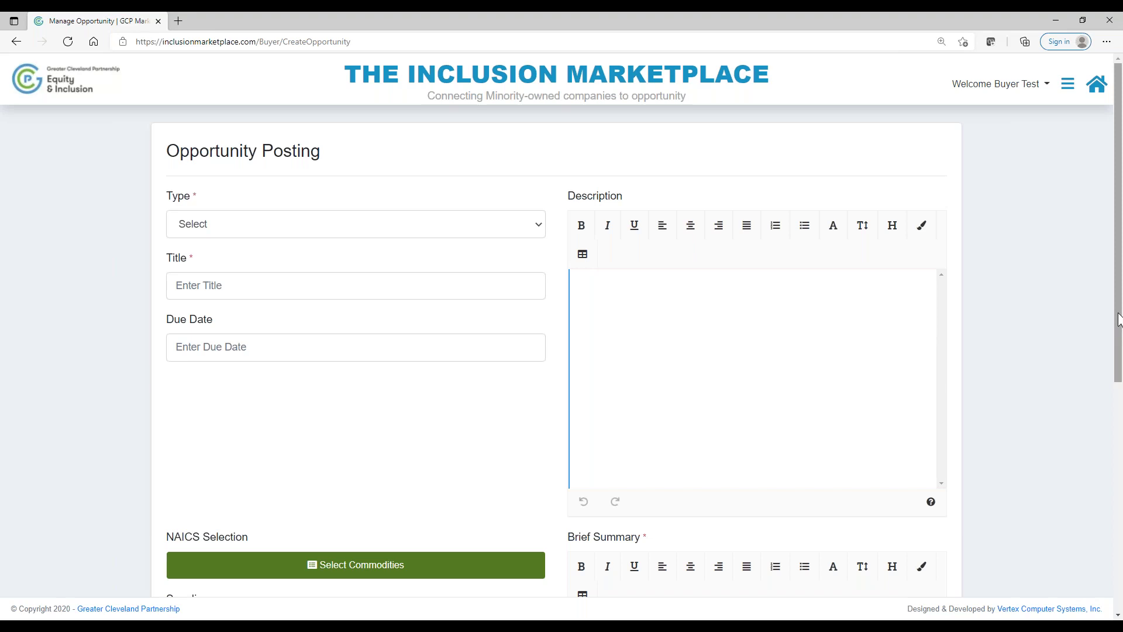
# Examine the supplier and contact info choices of the opportunity posting, and return to the buyer dashboard without submitting it
pyautogui.moveTo(1118, 330); pyautogui.dragTo(1120, 510)
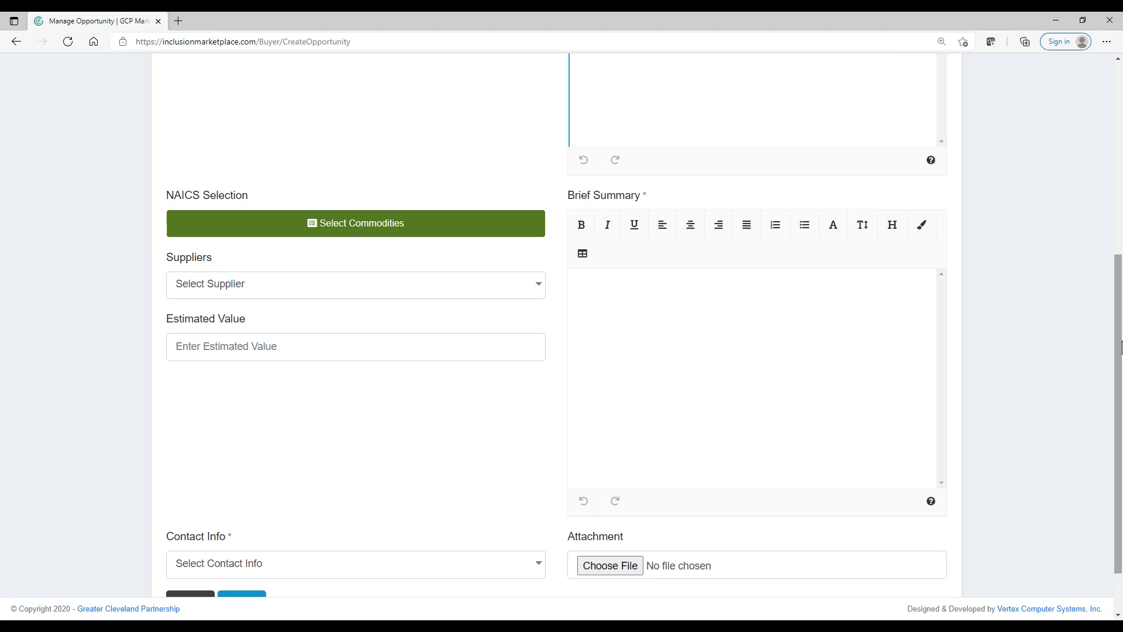
pyautogui.scroll(-1, 1118, 380)
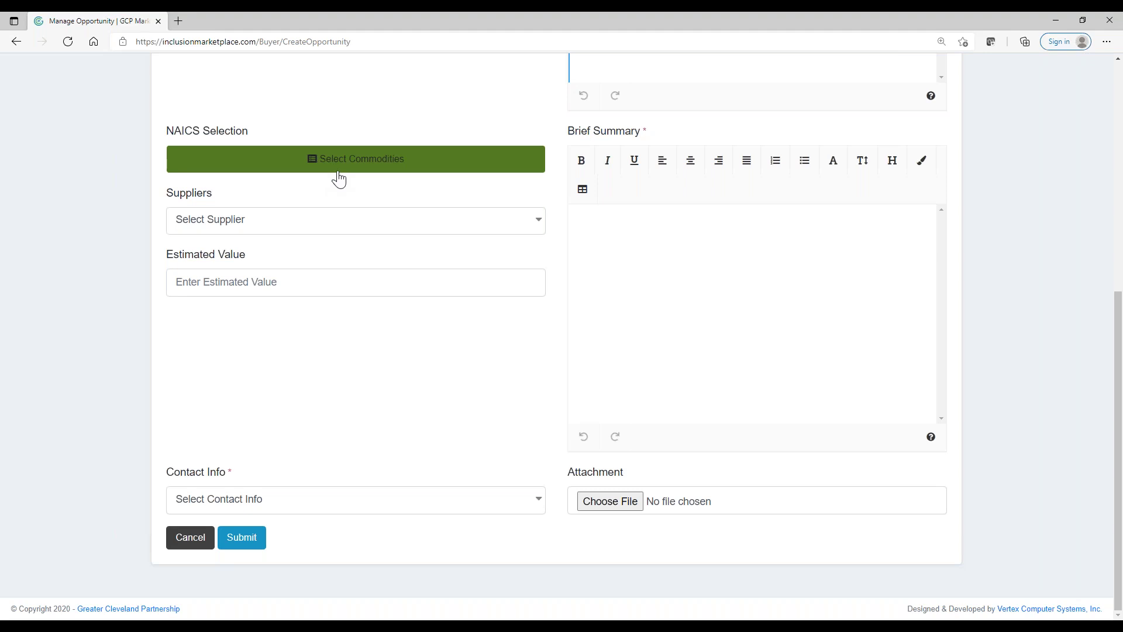
pyautogui.click(538, 227)
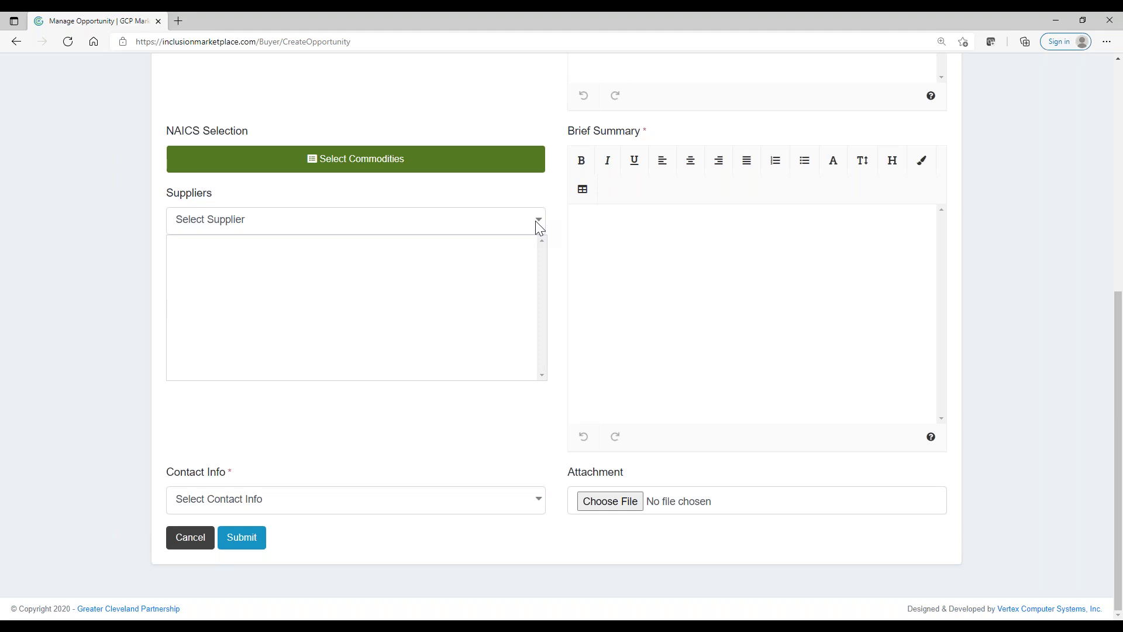
pyautogui.click(536, 222)
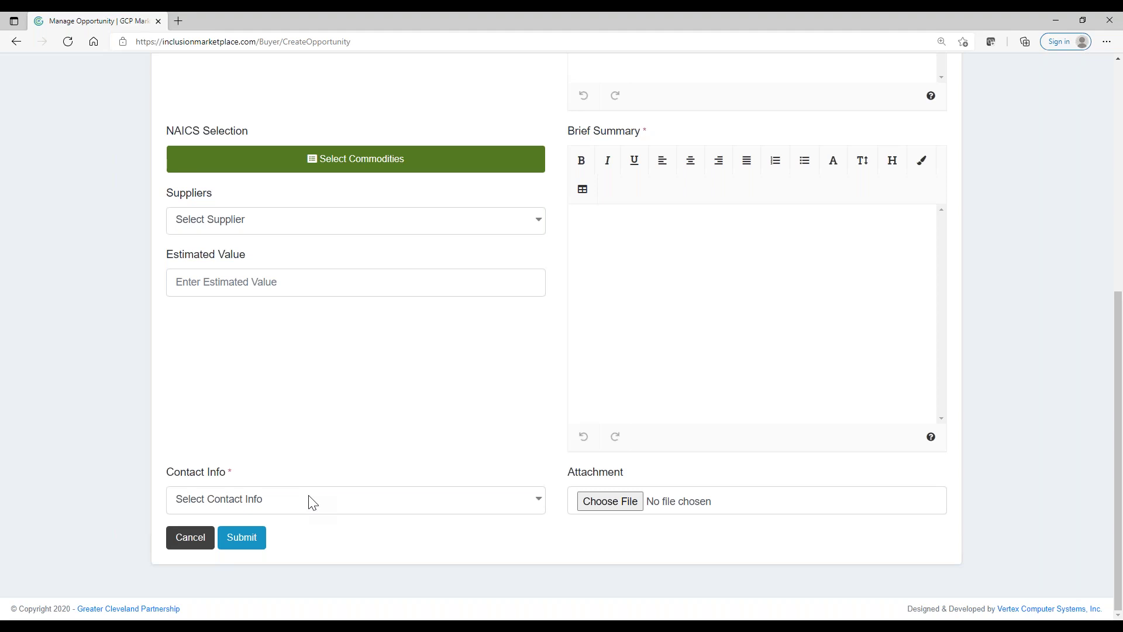
pyautogui.click(536, 502)
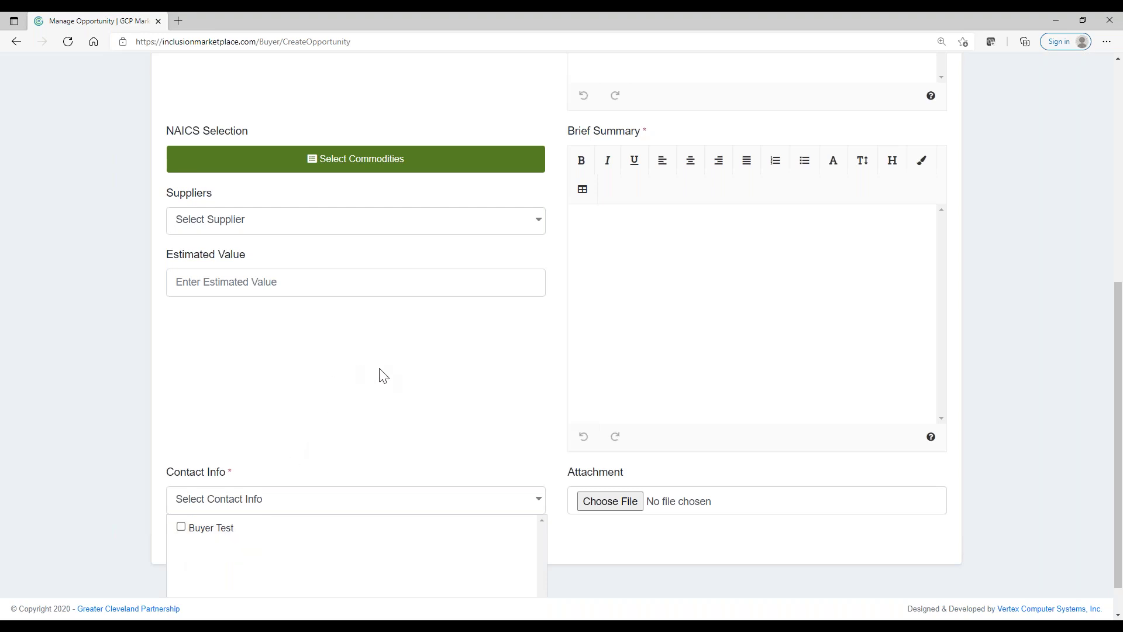
pyautogui.click(495, 455)
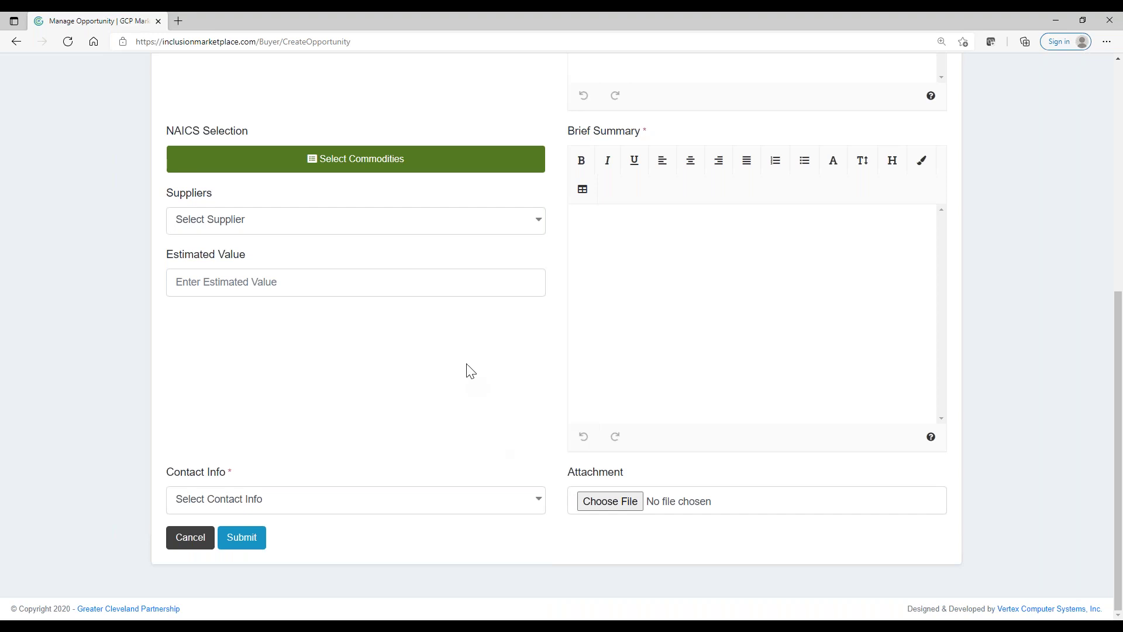
pyautogui.scroll(7, 482, 380)
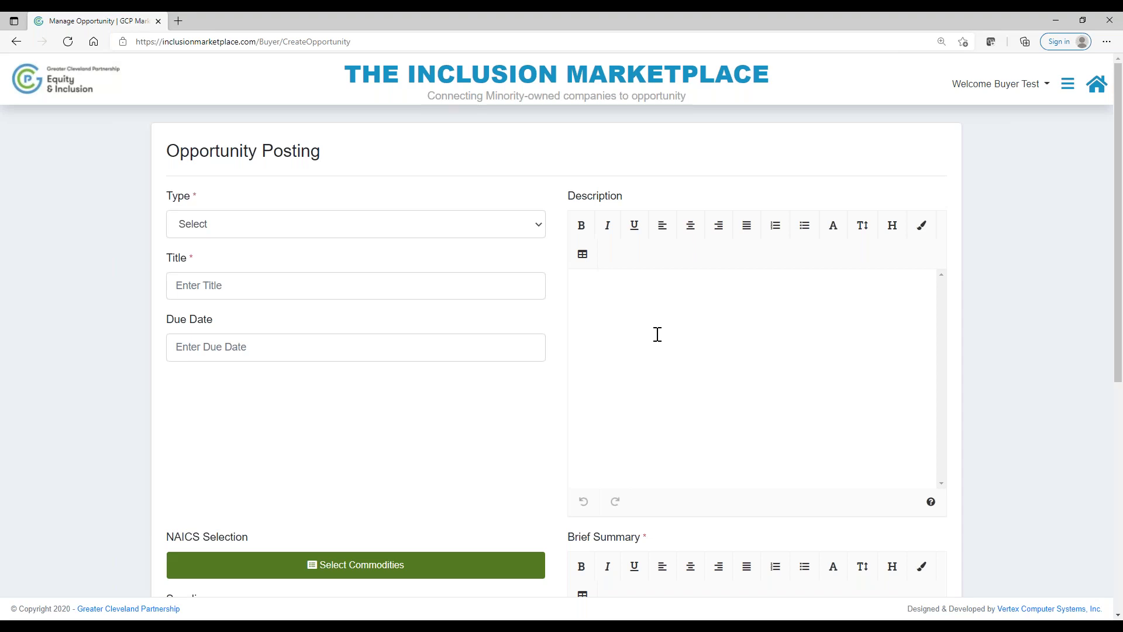
pyautogui.click(605, 306)
pyautogui.click(9, 47)
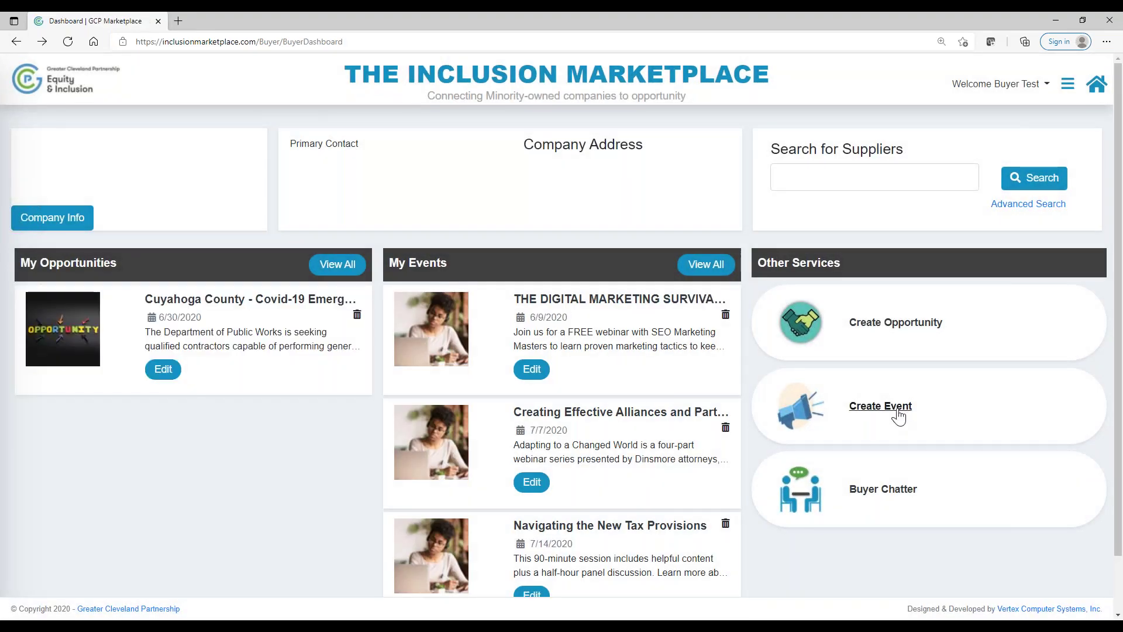
# Open a new event posting and examine its event type options, title, date, registration link and description fields
pyautogui.click(867, 414)
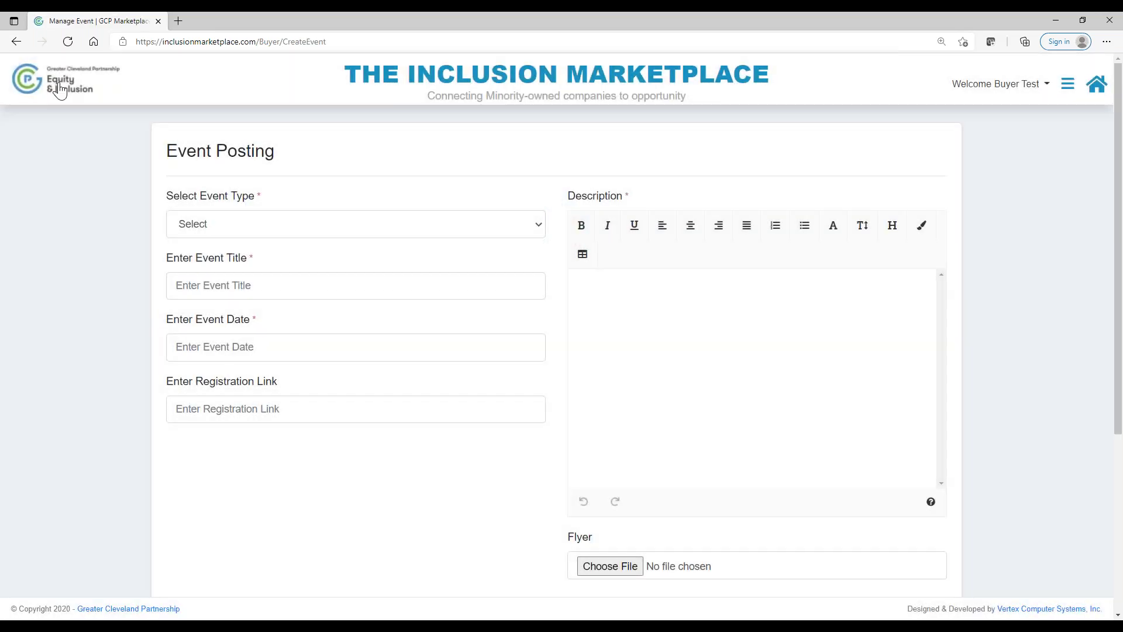
pyautogui.click(536, 223)
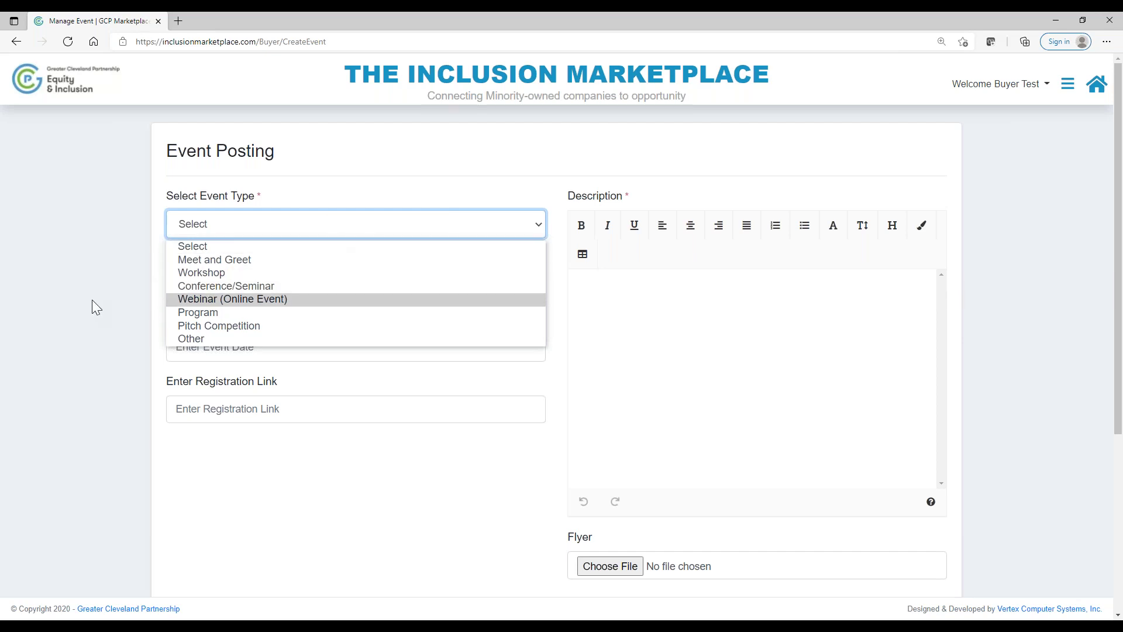
pyautogui.click(135, 295)
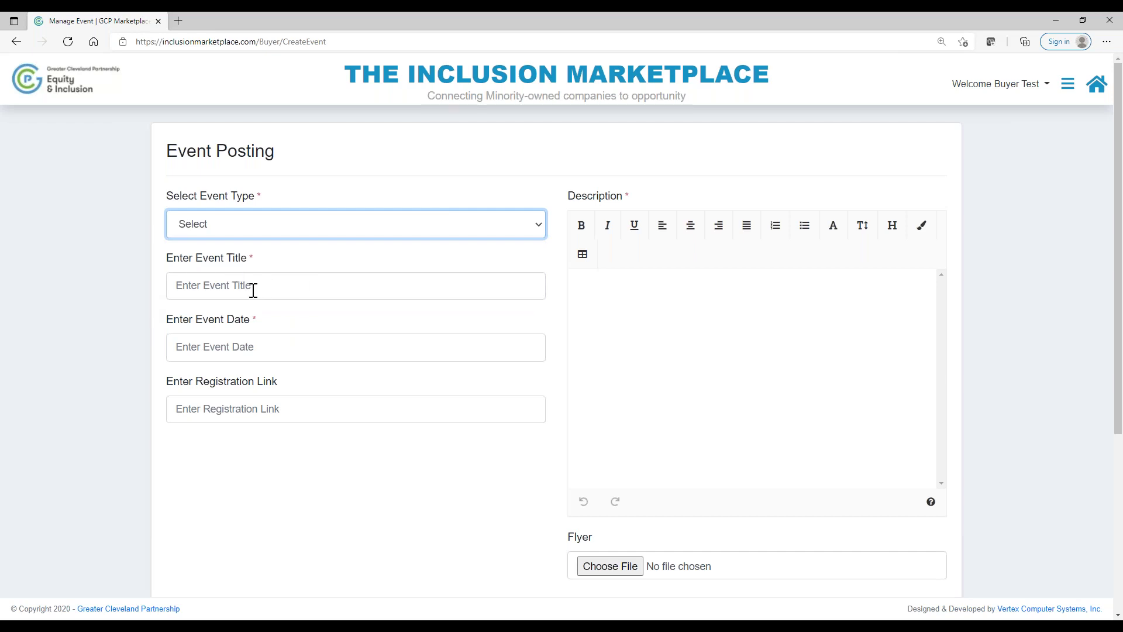
pyautogui.click(230, 287)
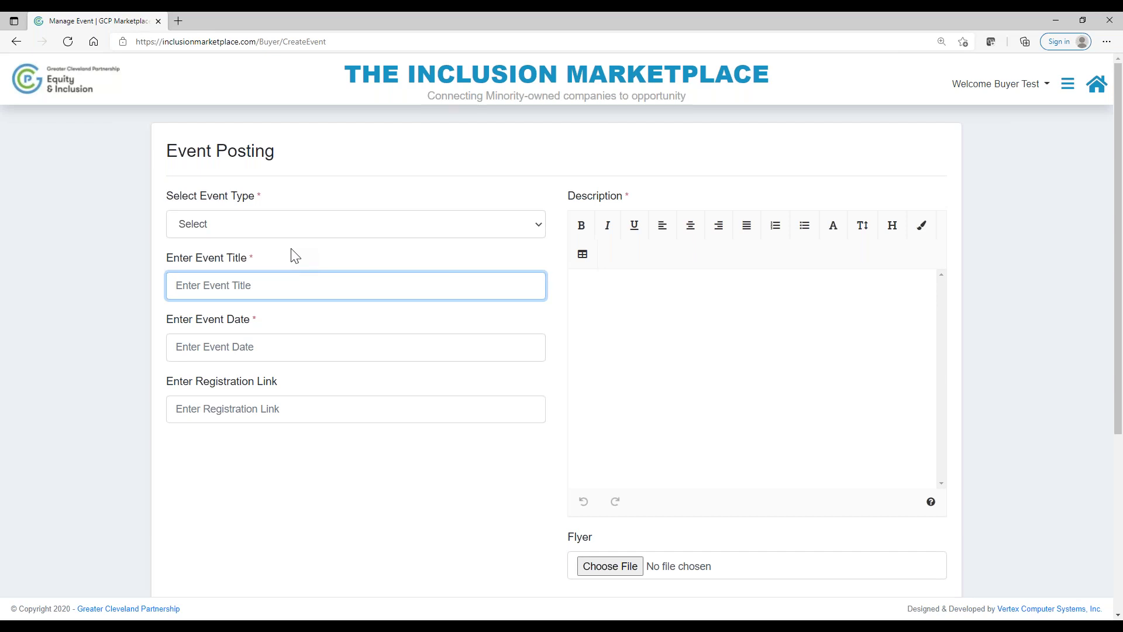
pyautogui.click(219, 346)
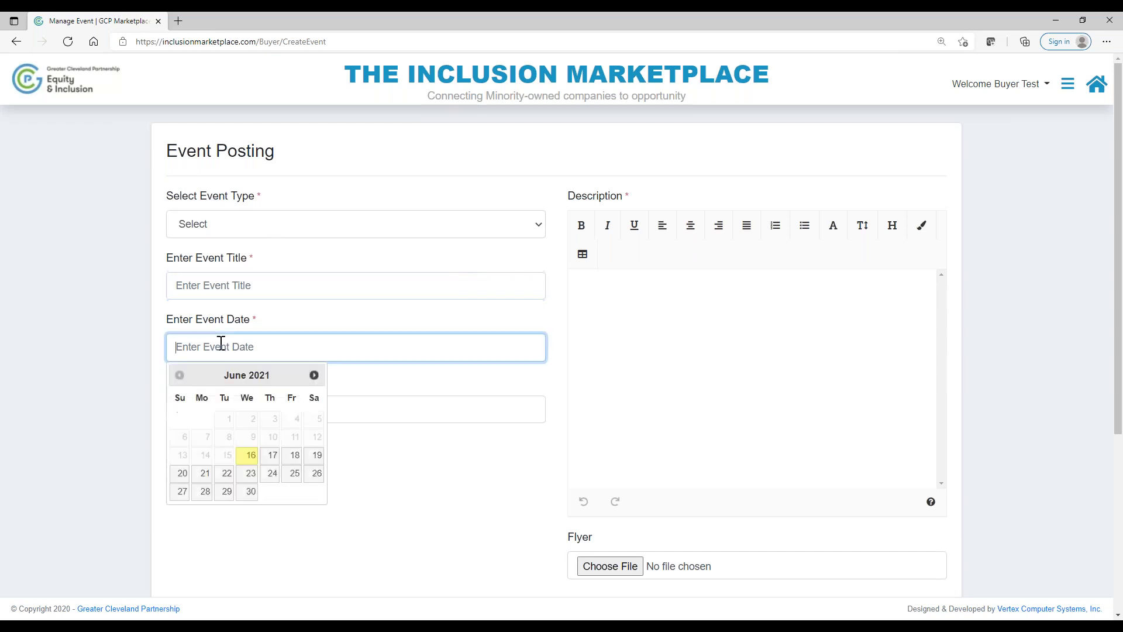
pyautogui.click(400, 403)
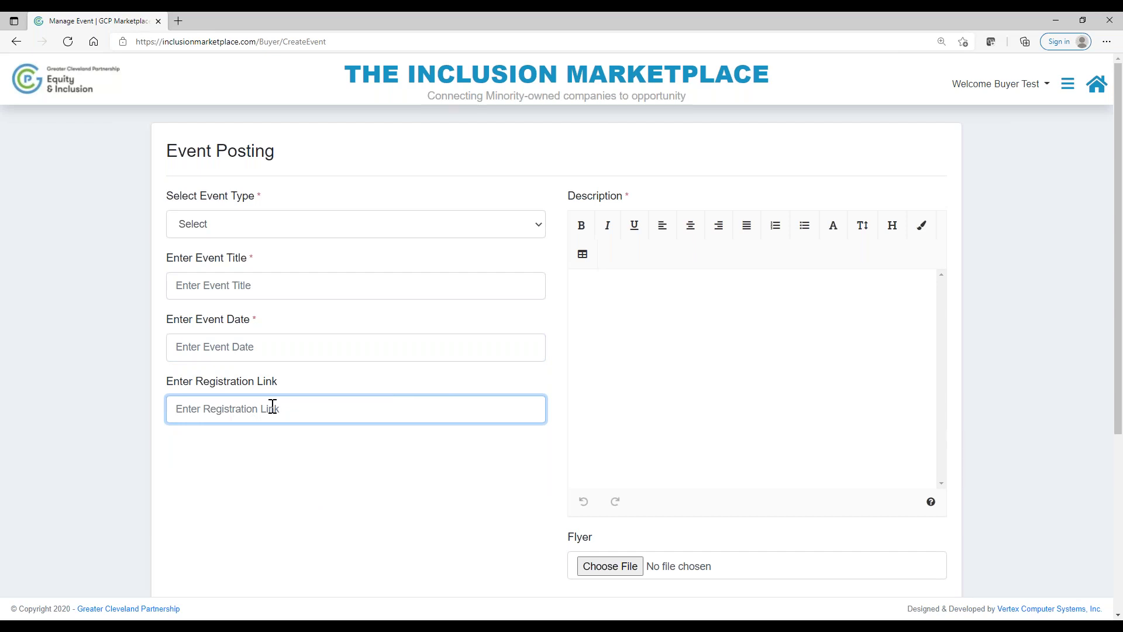
pyautogui.click(620, 292)
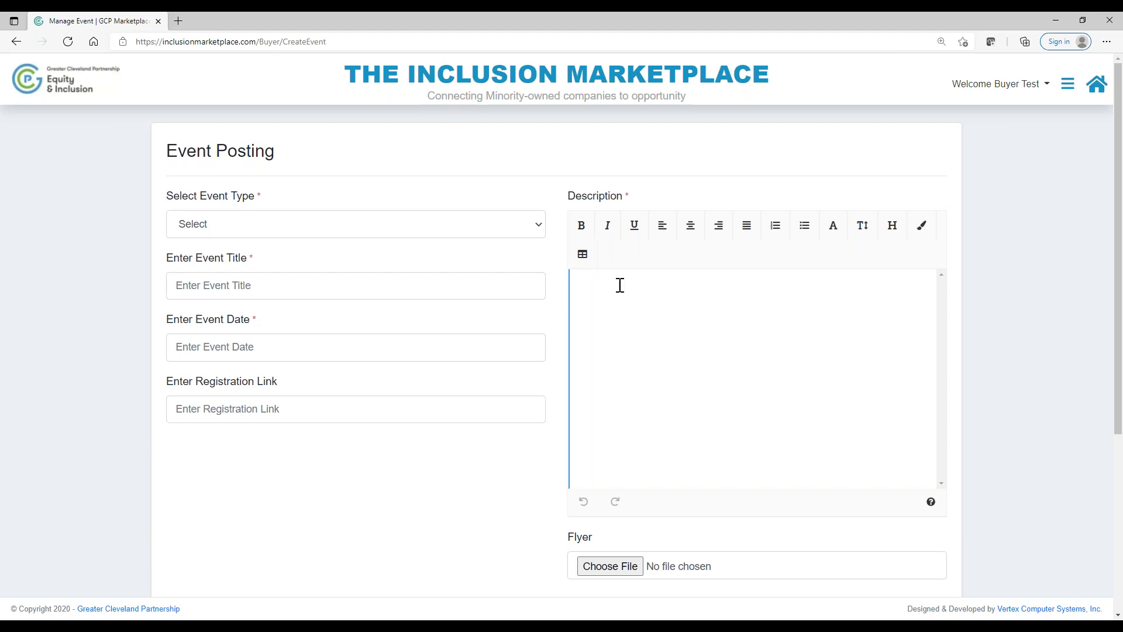
# Review the flyer and location fields of the event posting and cancel it
pyautogui.scroll(-1, 823, 353)
pyautogui.scroll(-4, 923, 345)
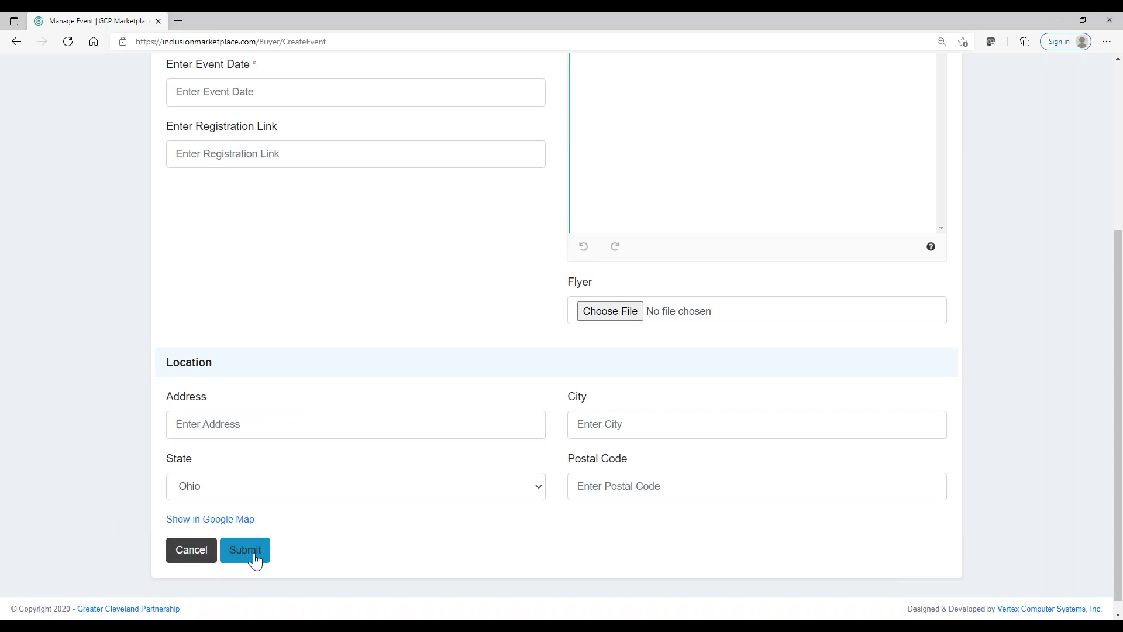
pyautogui.click(192, 561)
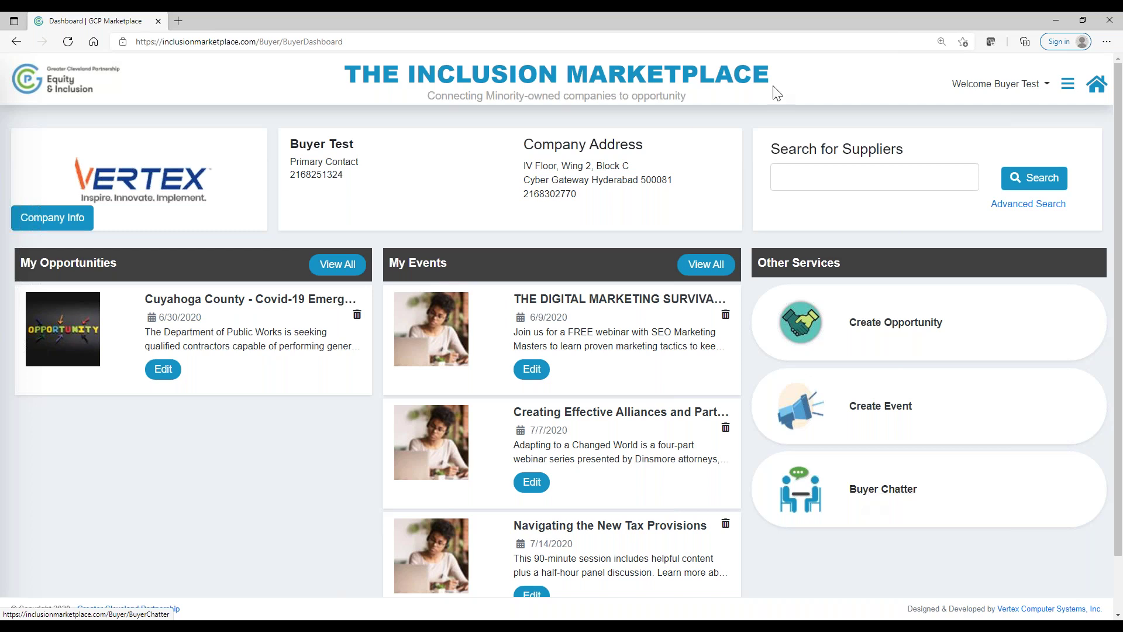
# View the form for inviting an additional user to the organization's account and cancel it
pyautogui.click(1067, 88)
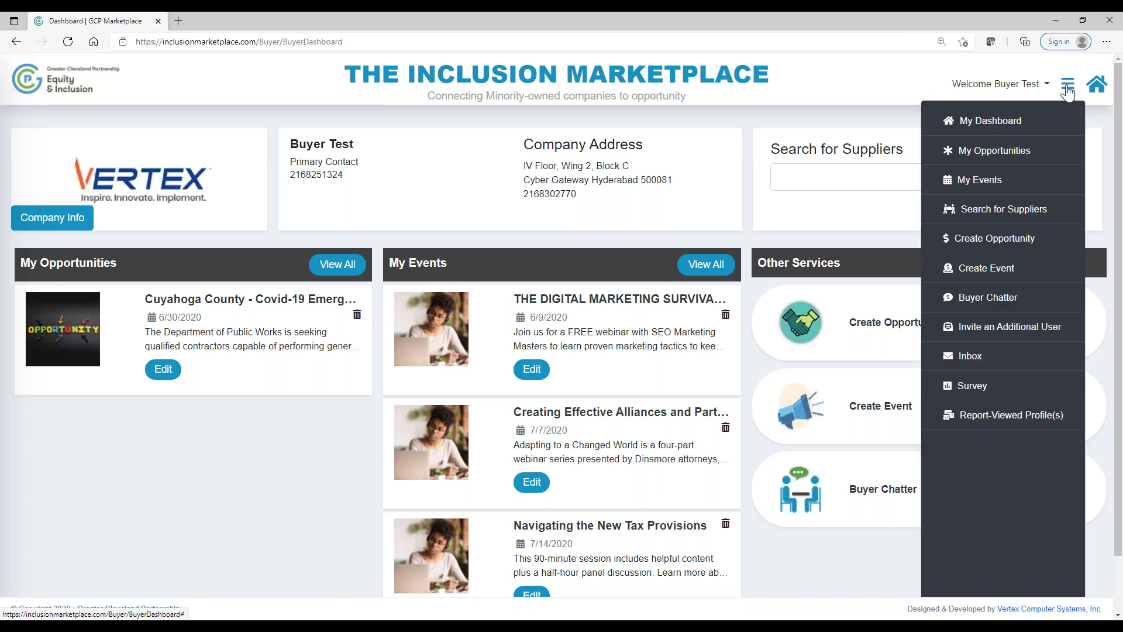
pyautogui.click(996, 333)
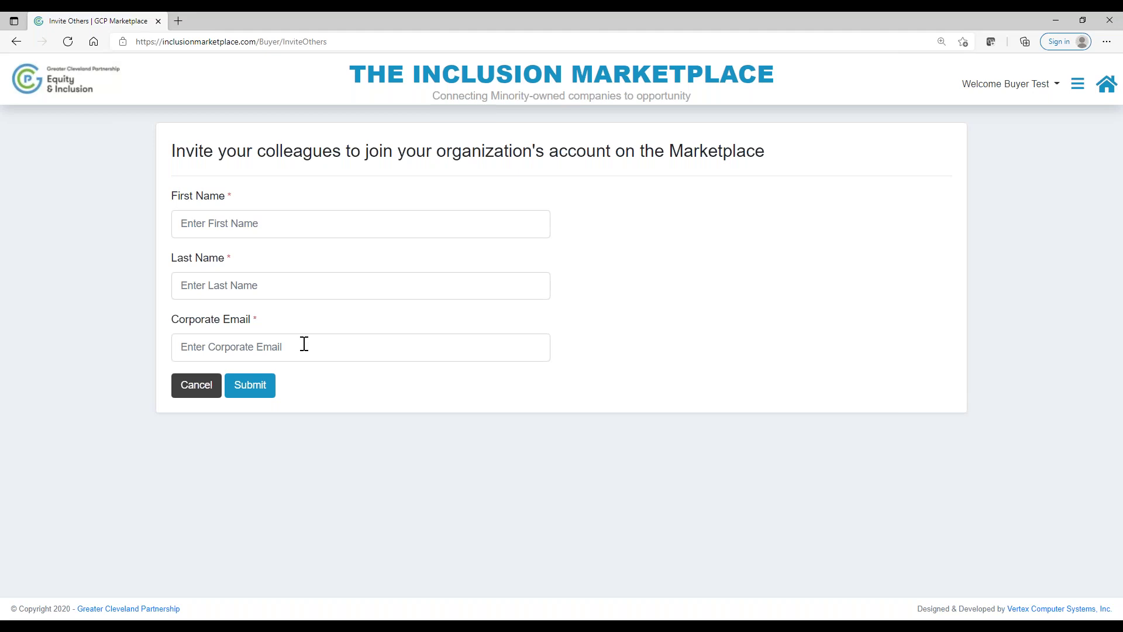
pyautogui.click(197, 389)
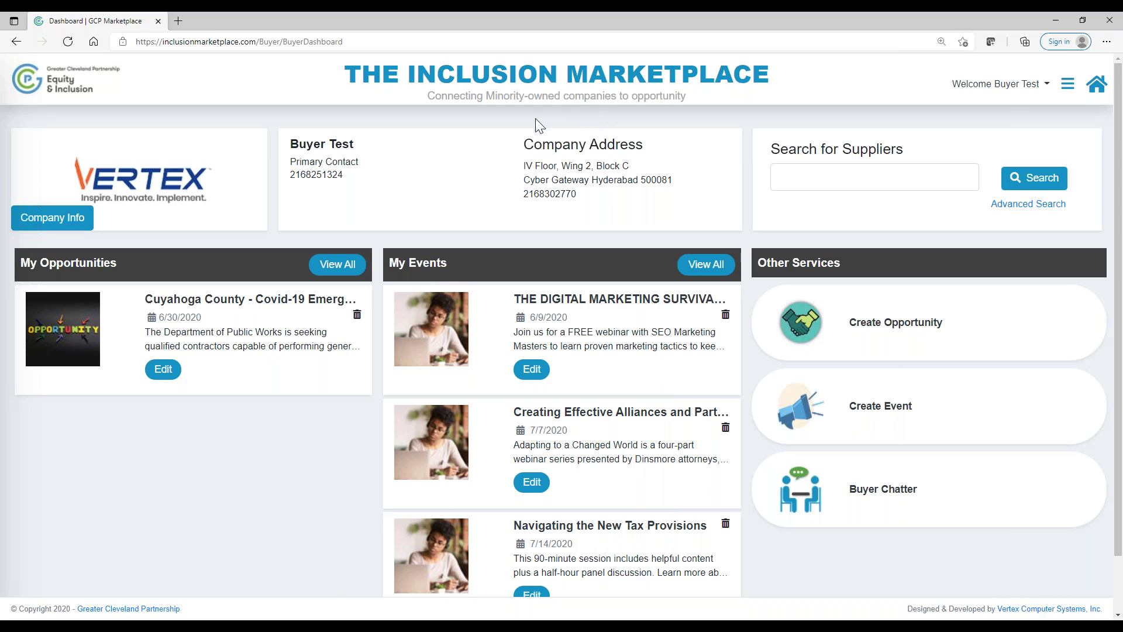
# Go to the marketplace home page at inclusionmarketplace.com
pyautogui.click(252, 42)
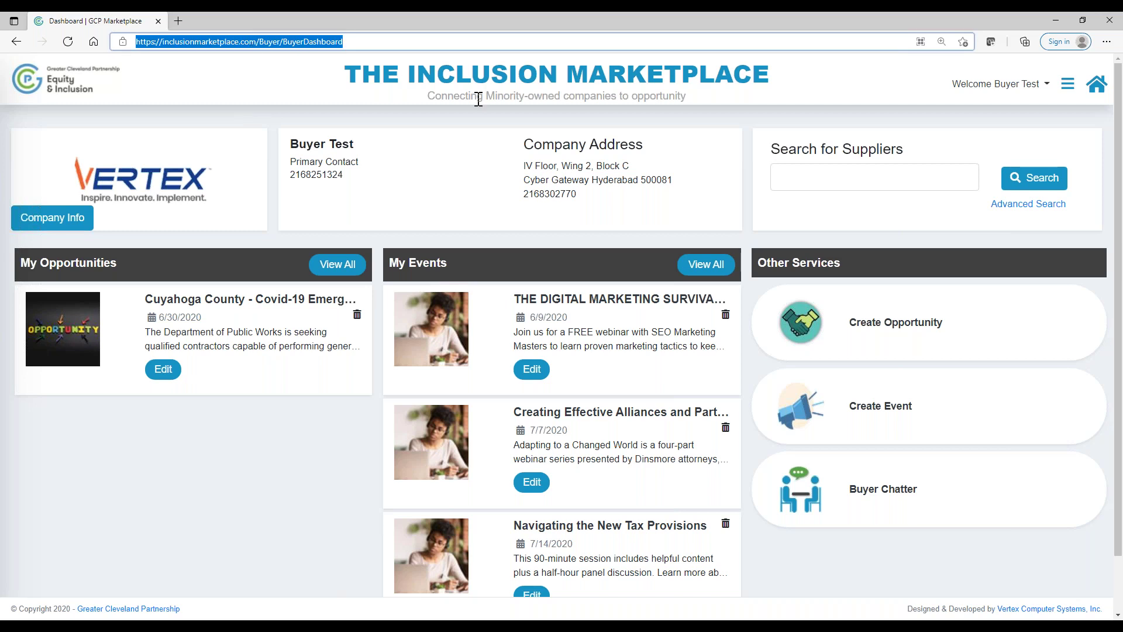
pyautogui.write('inc')
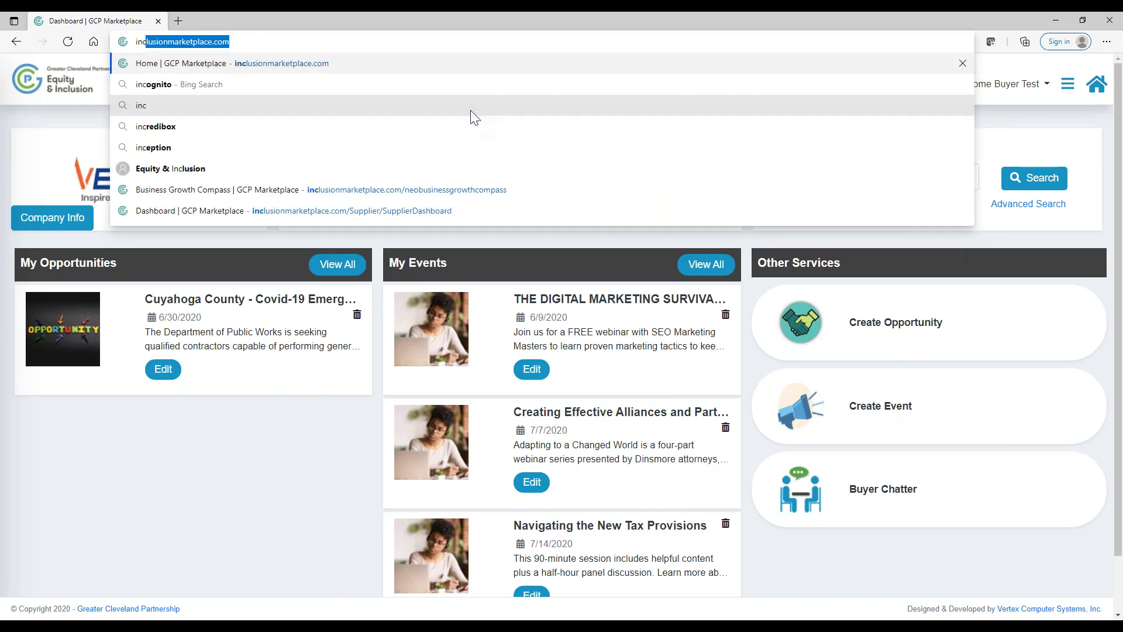
pyautogui.press('Return')
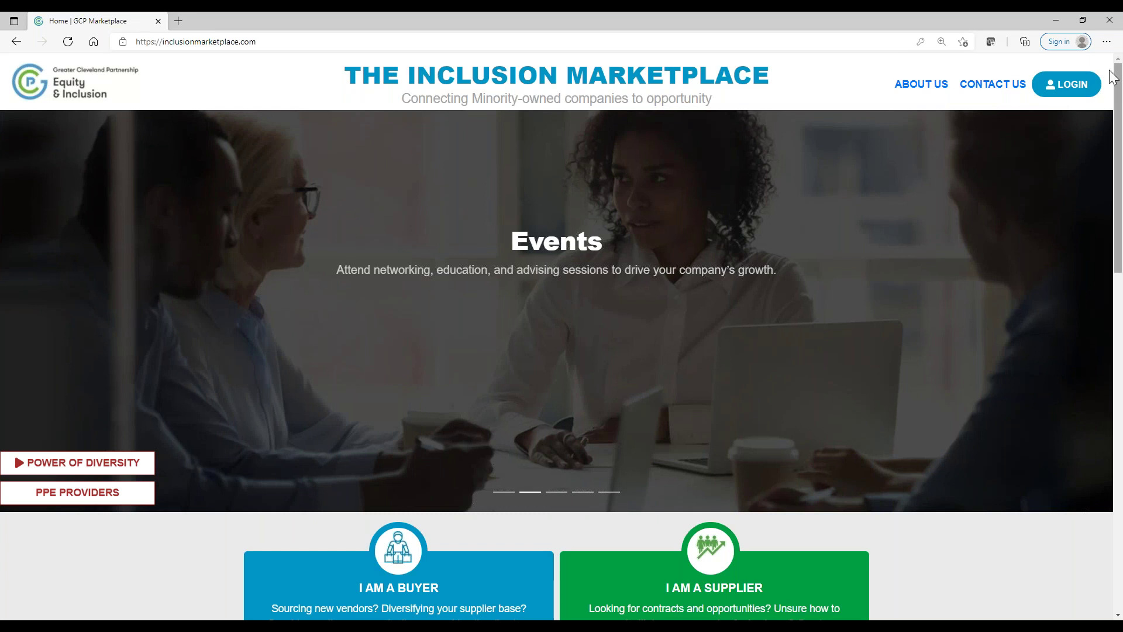
# Log in to the marketplace with the saved supplier account, filling in its email and password
pyautogui.click(1068, 85)
pyautogui.click(438, 168)
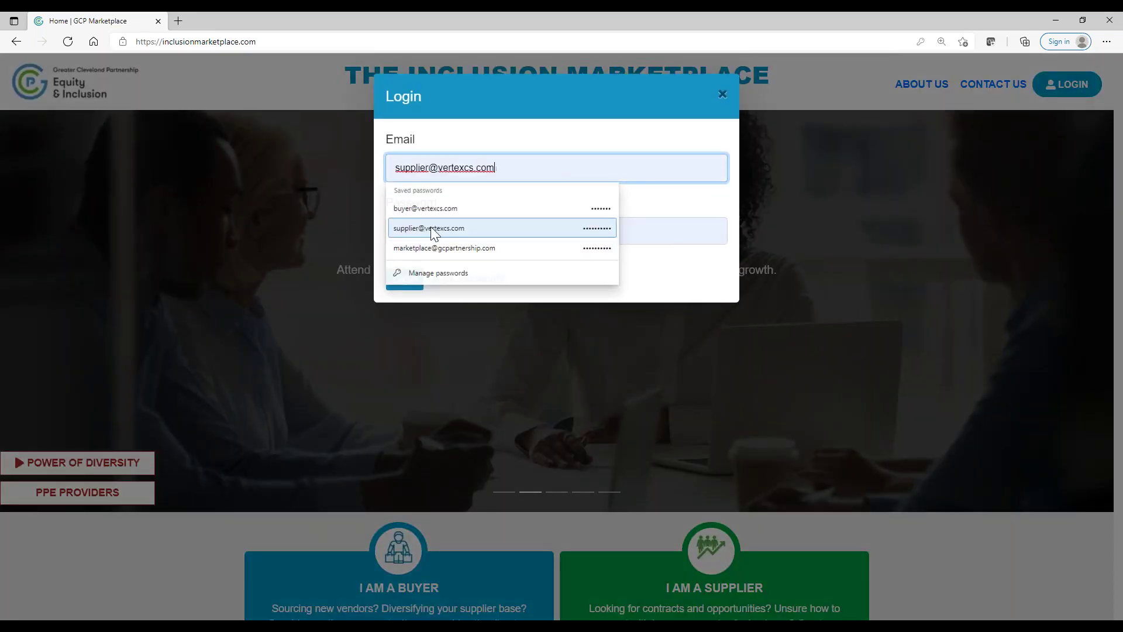
pyautogui.click(433, 229)
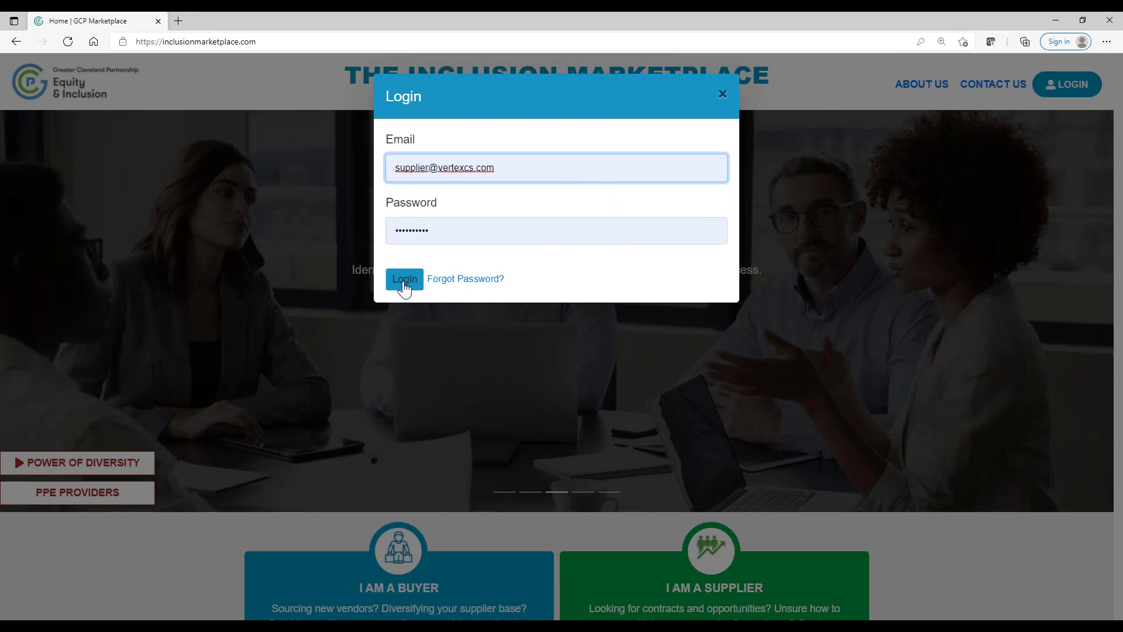
pyautogui.click(405, 280)
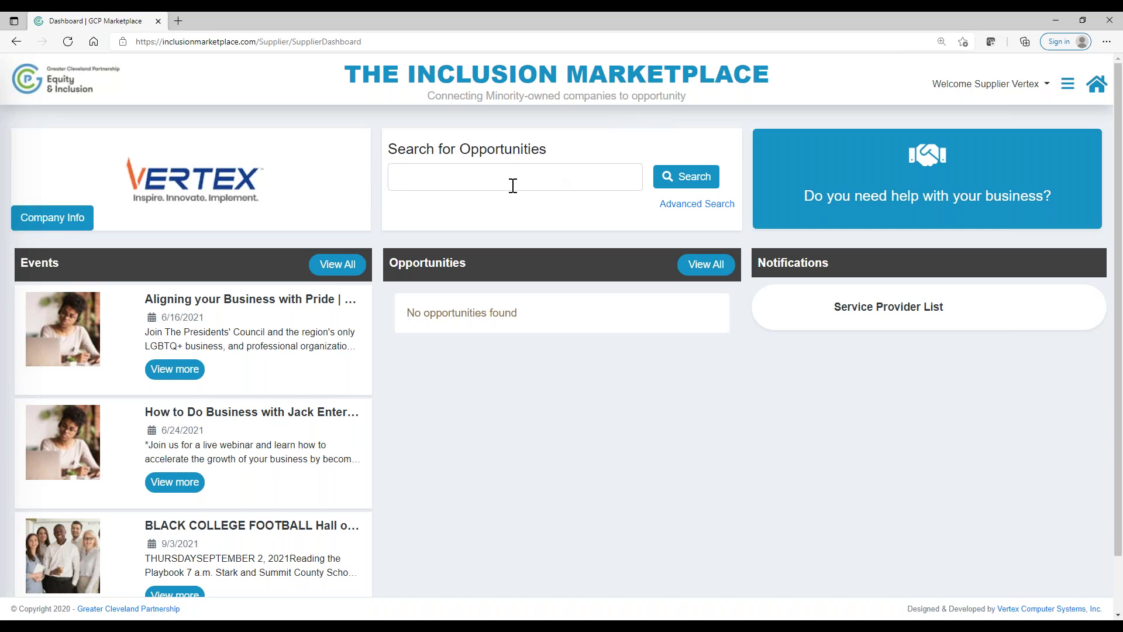
# Start an opportunity search on the supplier dashboard
pyautogui.click(437, 175)
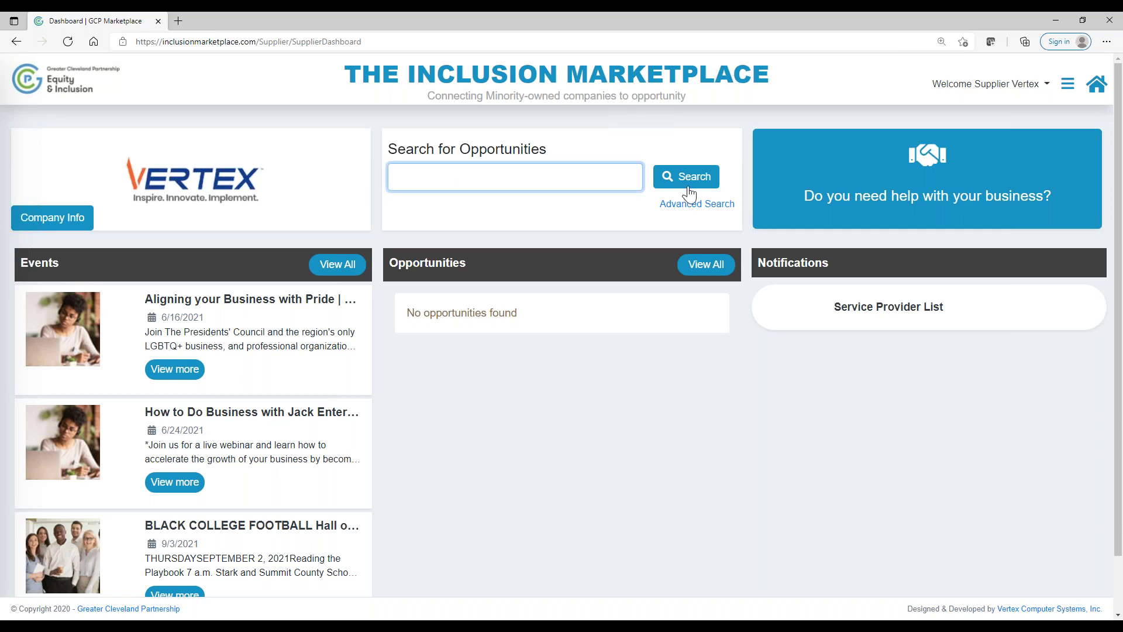